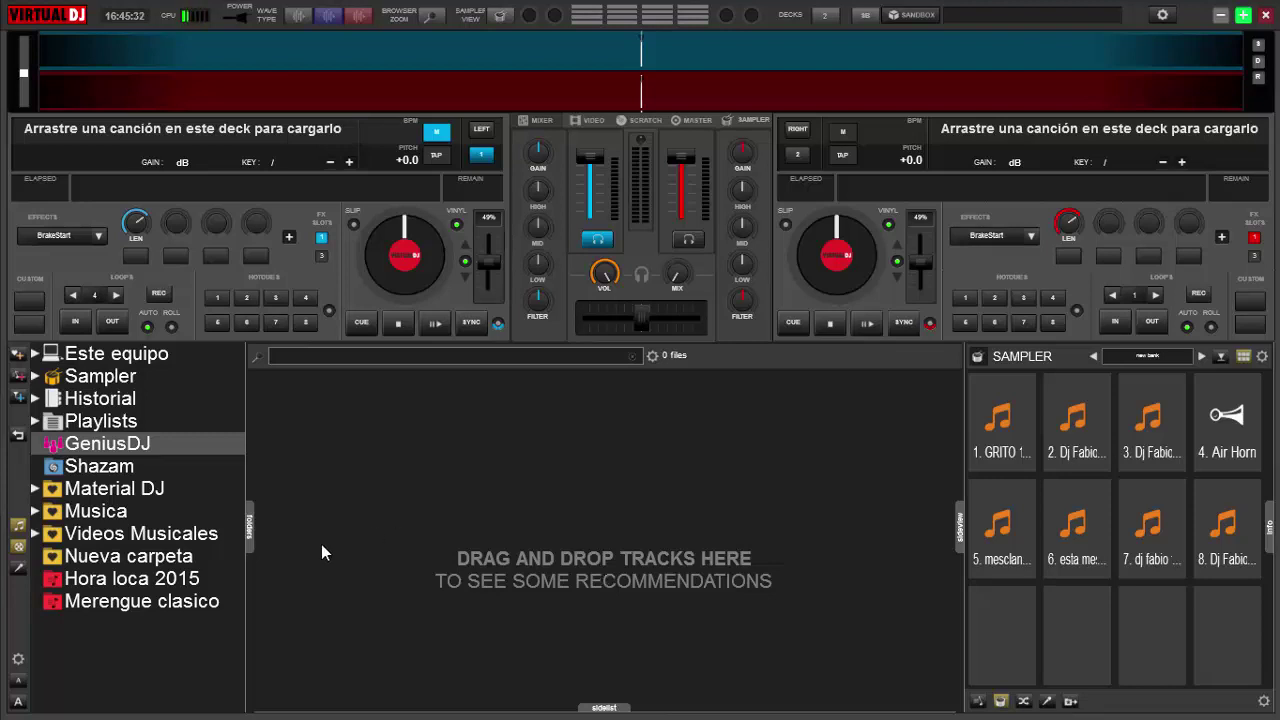
Expand the Musica folder and open its MERENGUE subfolder in the browser.
left_click(35, 511)
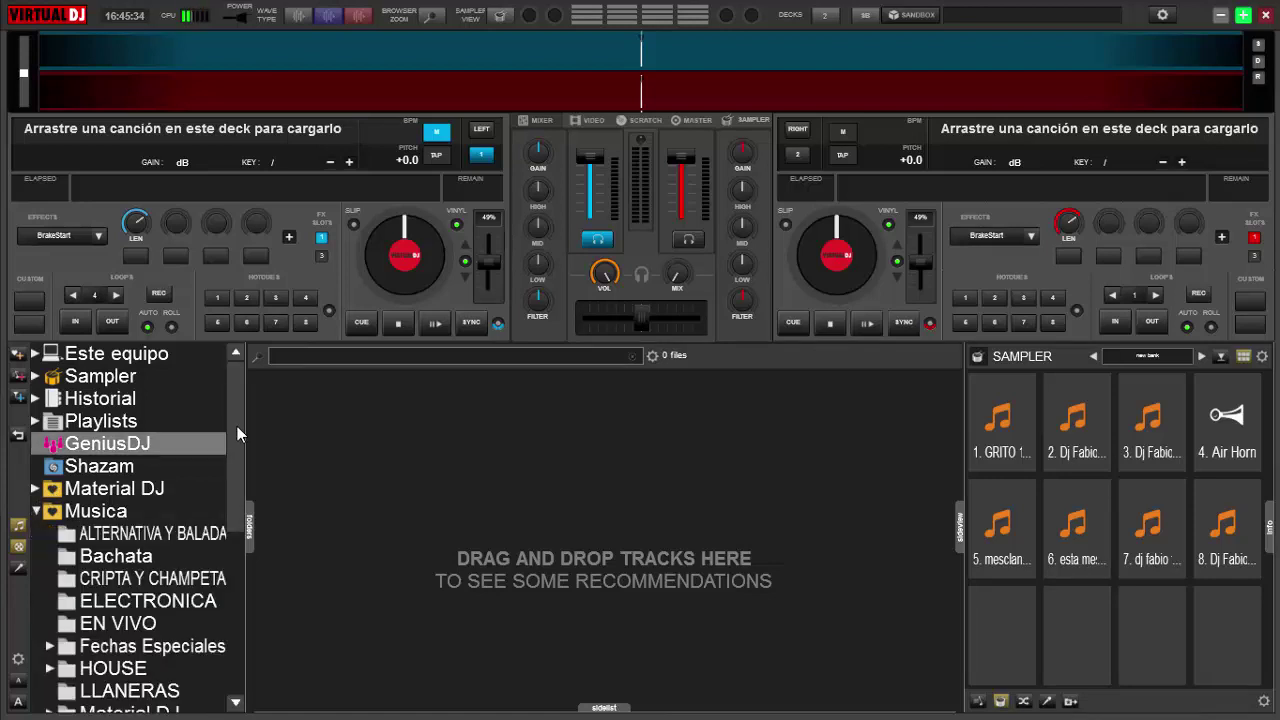
left_click_drag(236, 440, 231, 502)
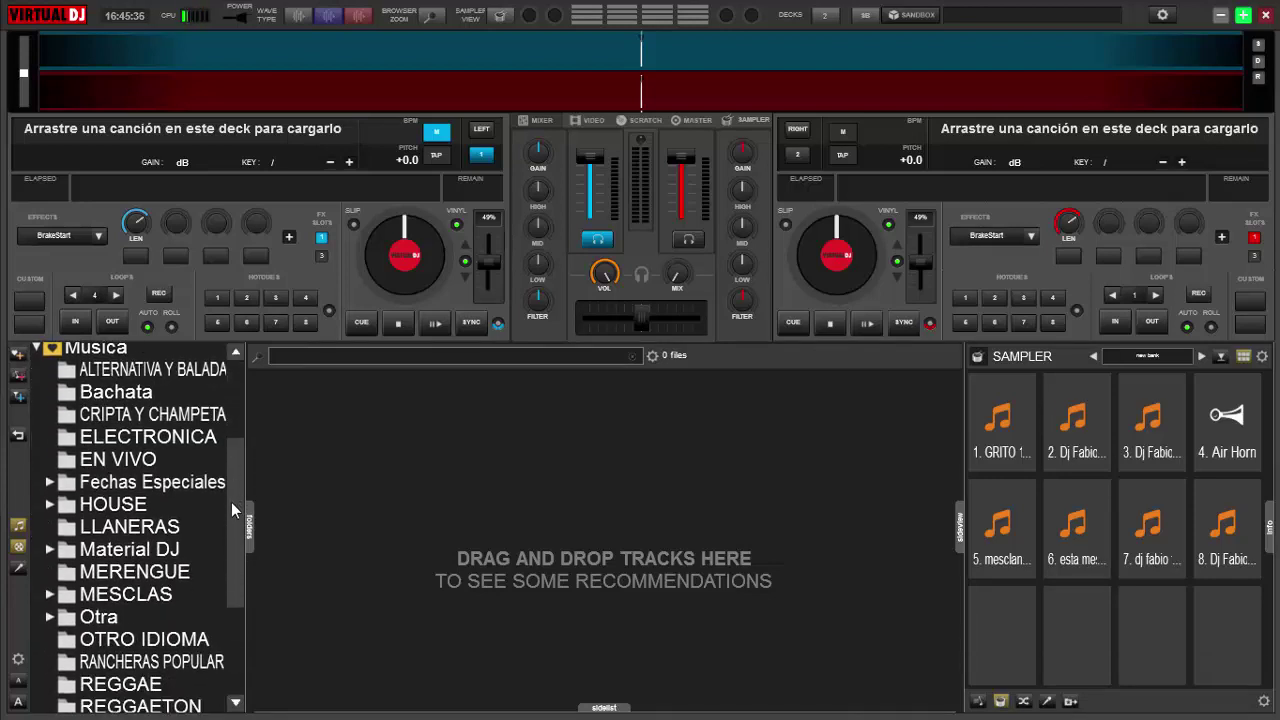
left_click(149, 571)
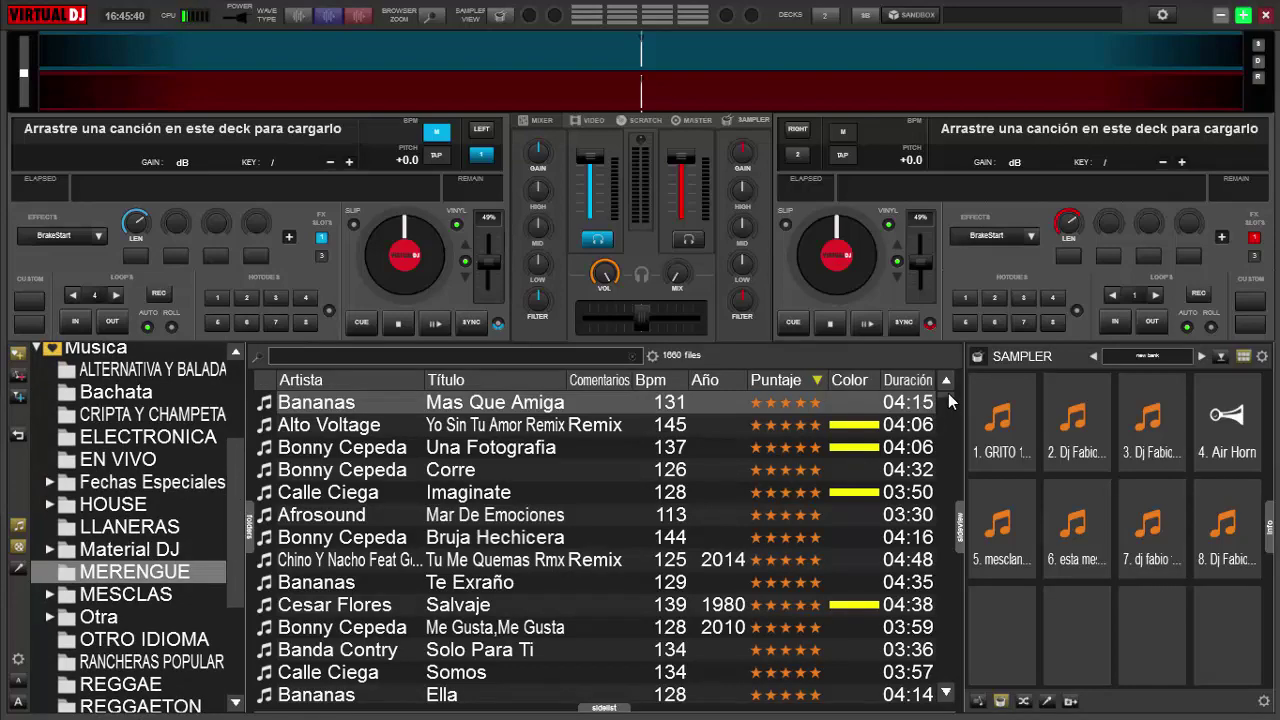
Select the first track, 'Mas Que Amiga' by Bananas.
left_click(948, 395)
mouse_move(948, 395)
left_mouse_down()
mouse_move(950, 678)
mouse_move(961, 496)
mouse_move(940, 372)
left_mouse_up()
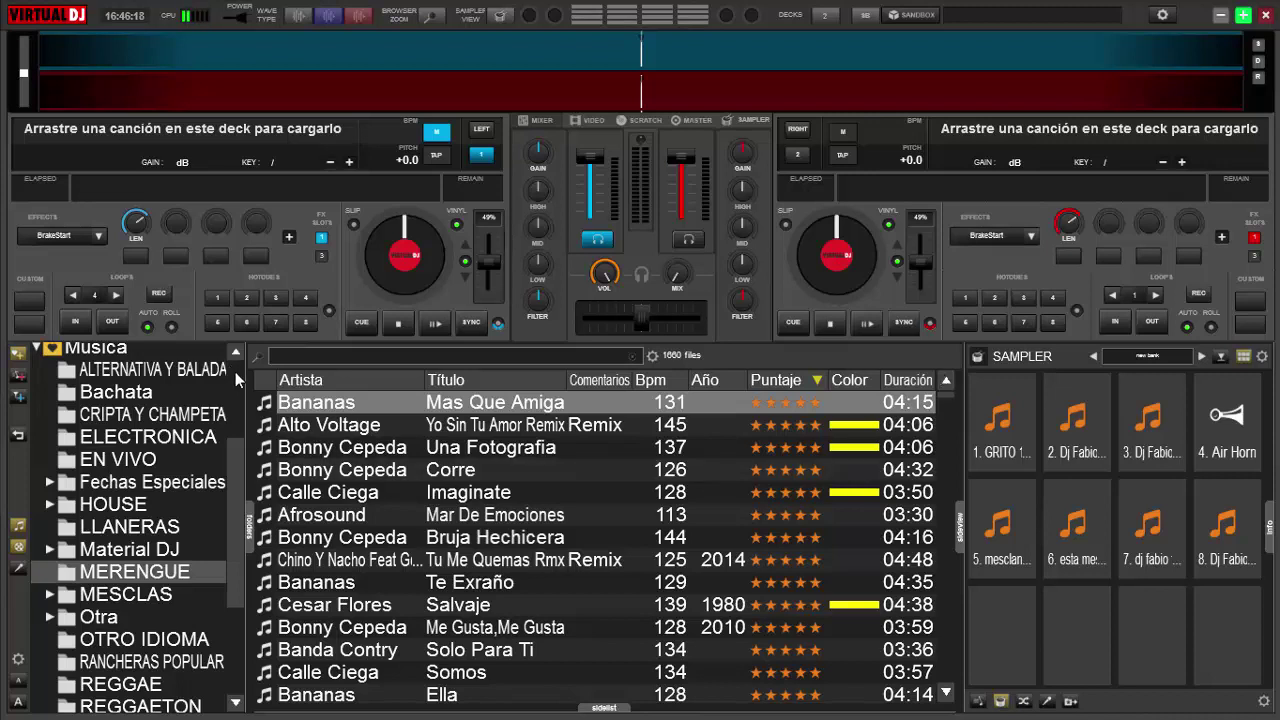
scroll(235, 371, "up", 3)
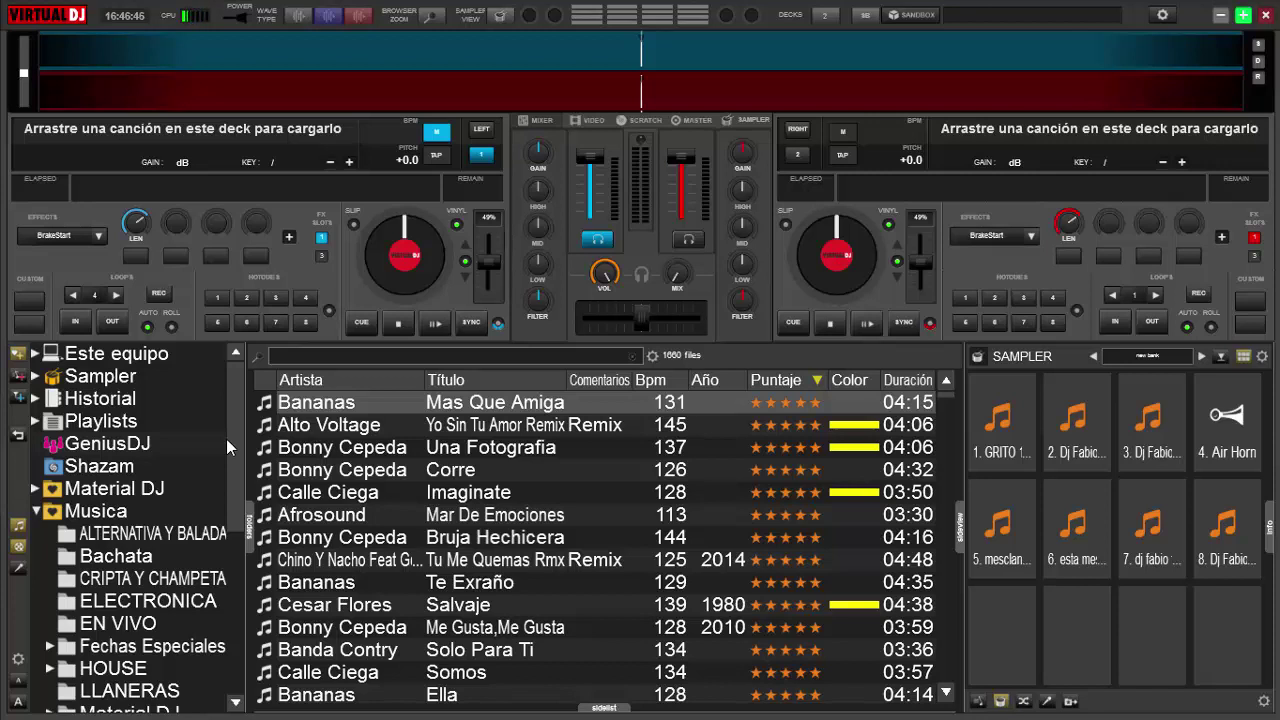
left_click(330, 405)
Load 'Mas Que Amiga' onto deck 1, get its GeniusDJ recommendations, and open the Shazam folder.
left_click_drag(385, 274, 384, 276)
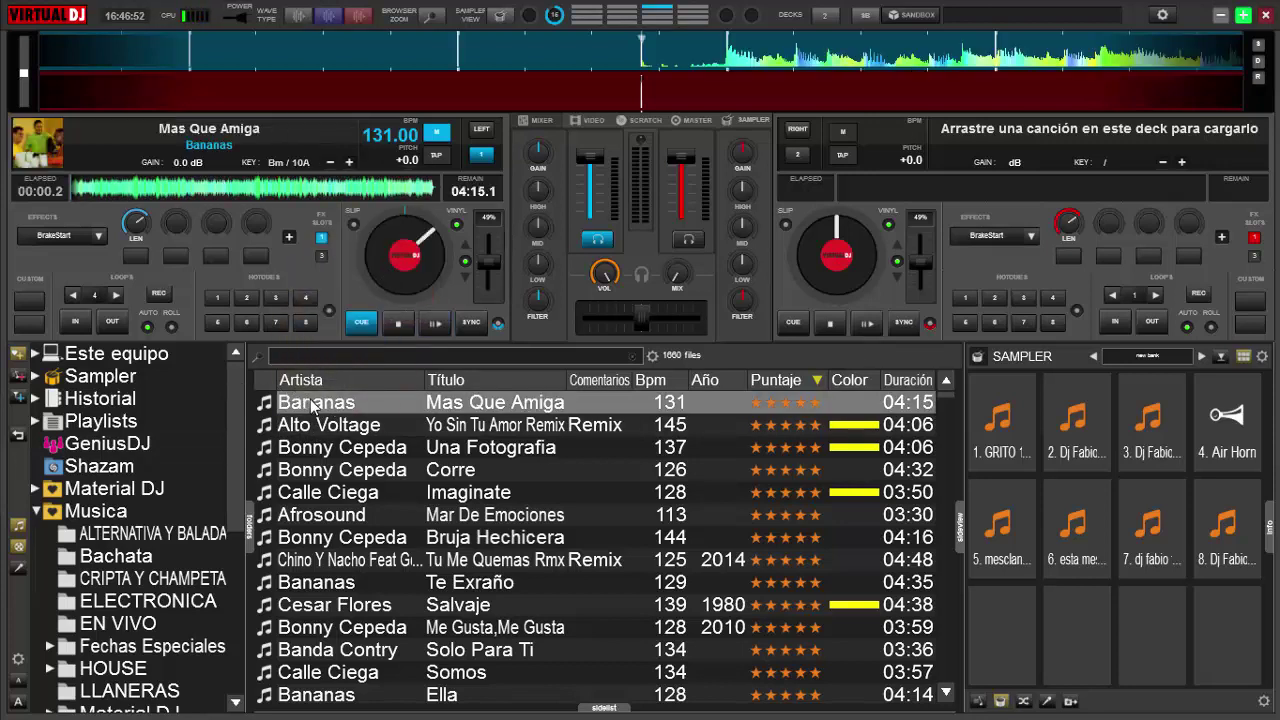
left_click_drag(316, 408, 114, 449)
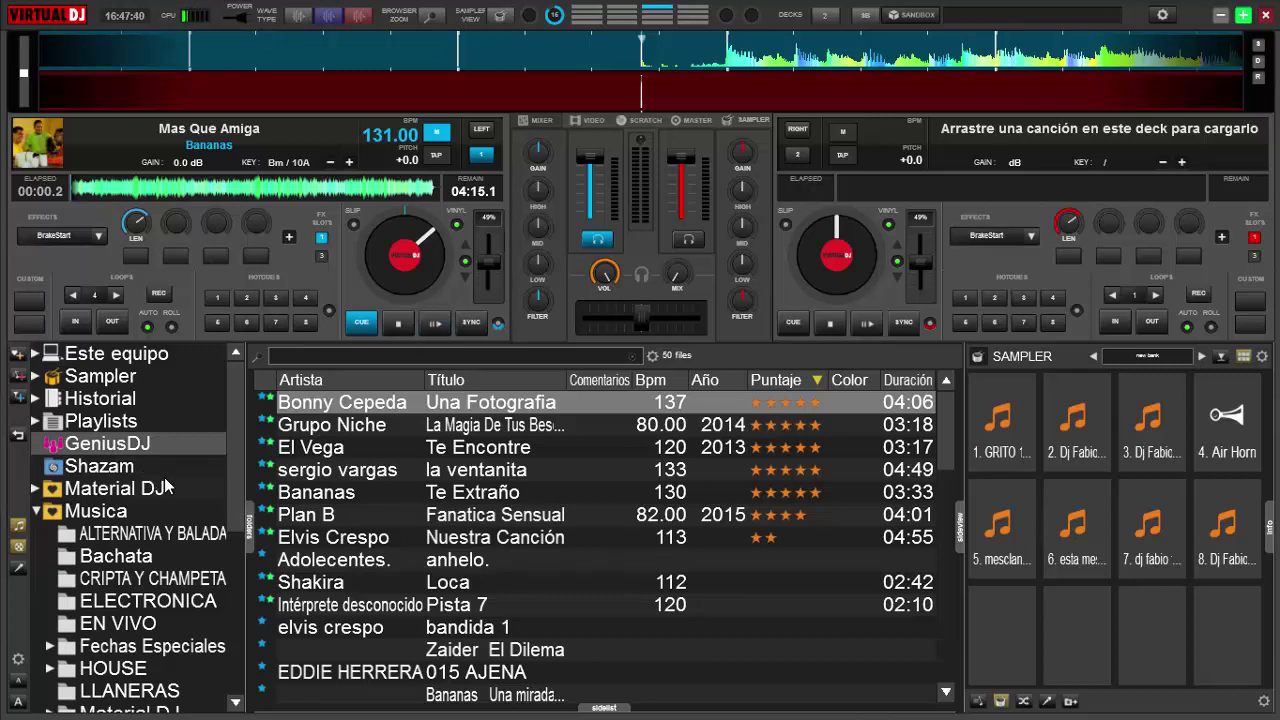
left_click(117, 470)
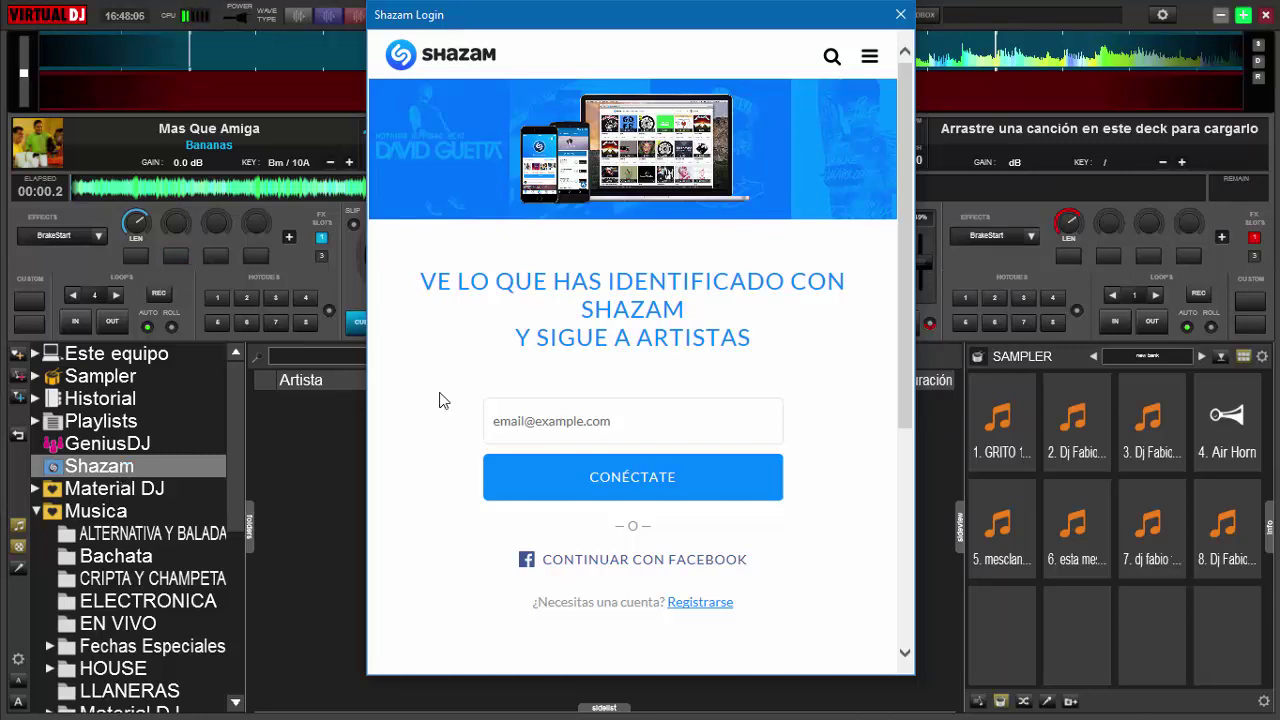
Enter the account e-mail address in the Shazam login and submit it with CONÉCTATE.
left_click(569, 409)
key("ctrl+v")
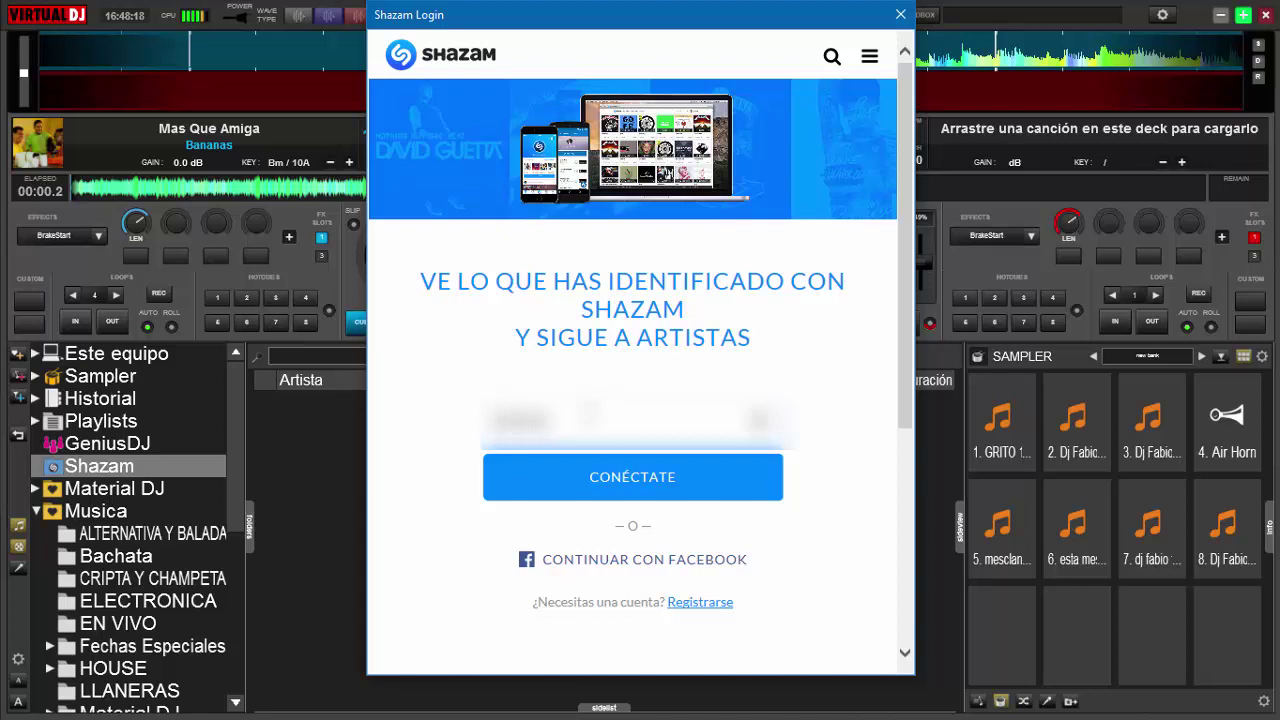
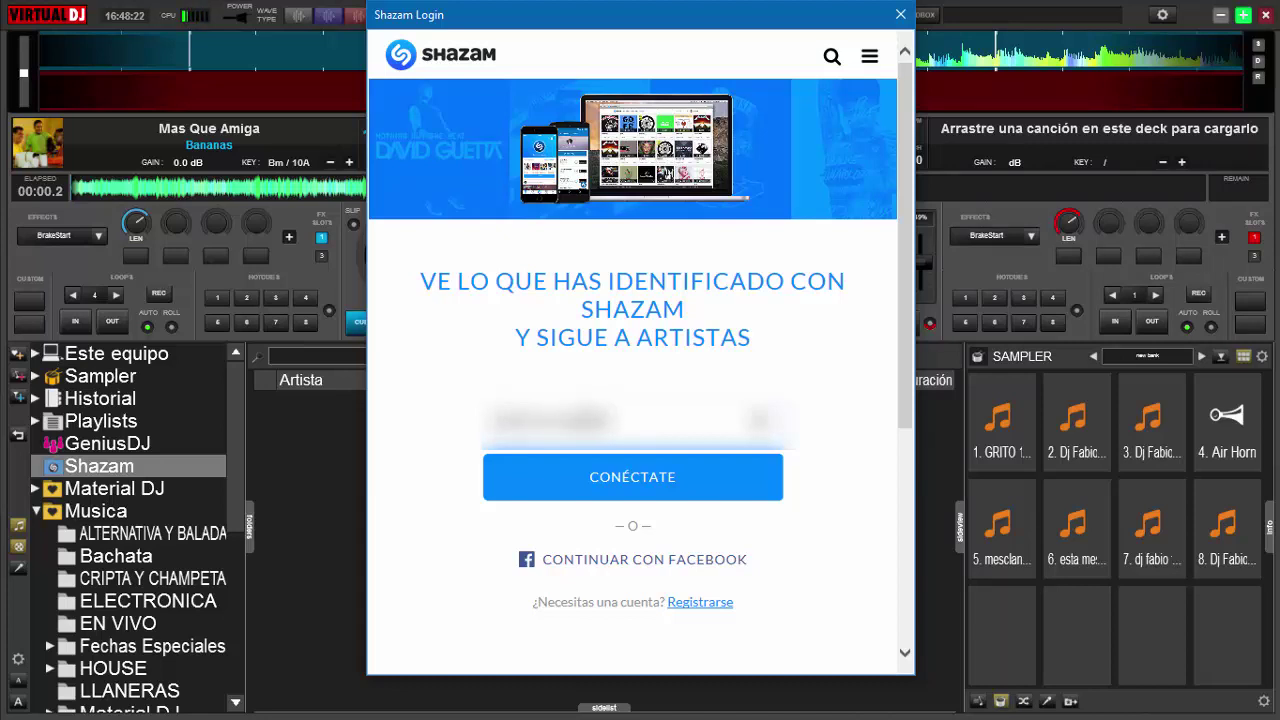
left_click(677, 494)
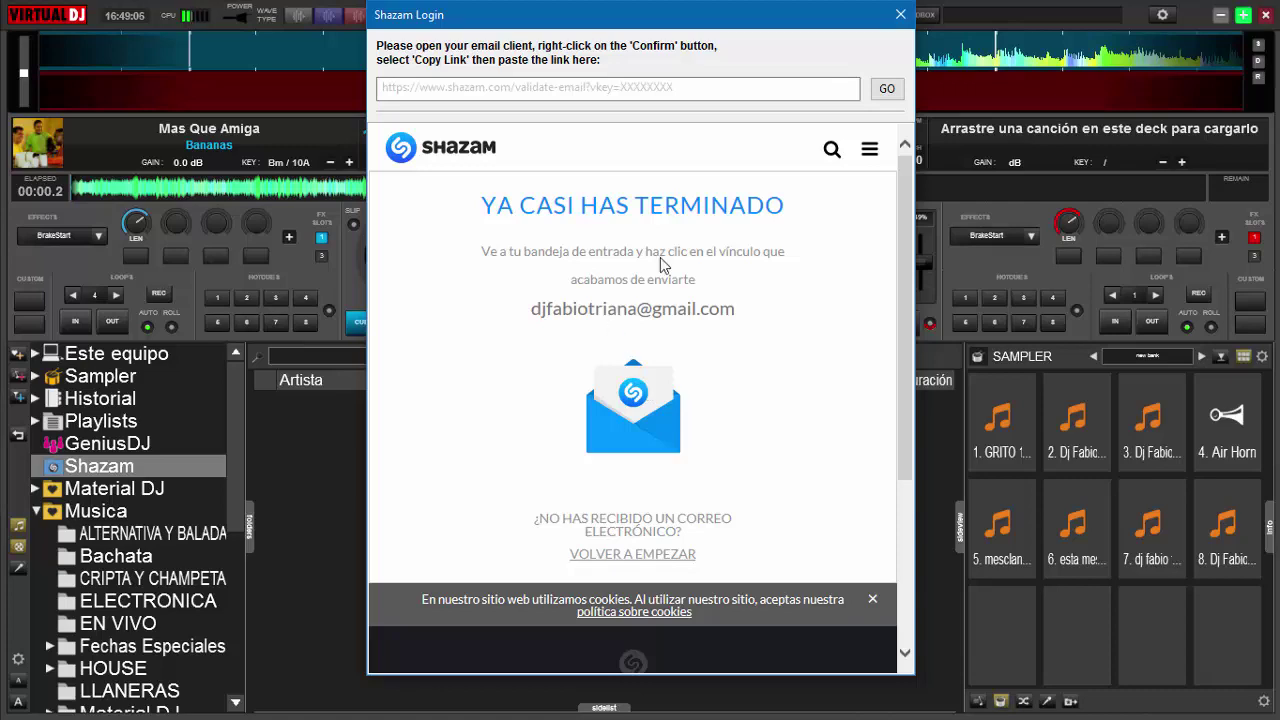
Minimize VirtualDJ to get to the browser for Gmail.
left_click(1221, 16)
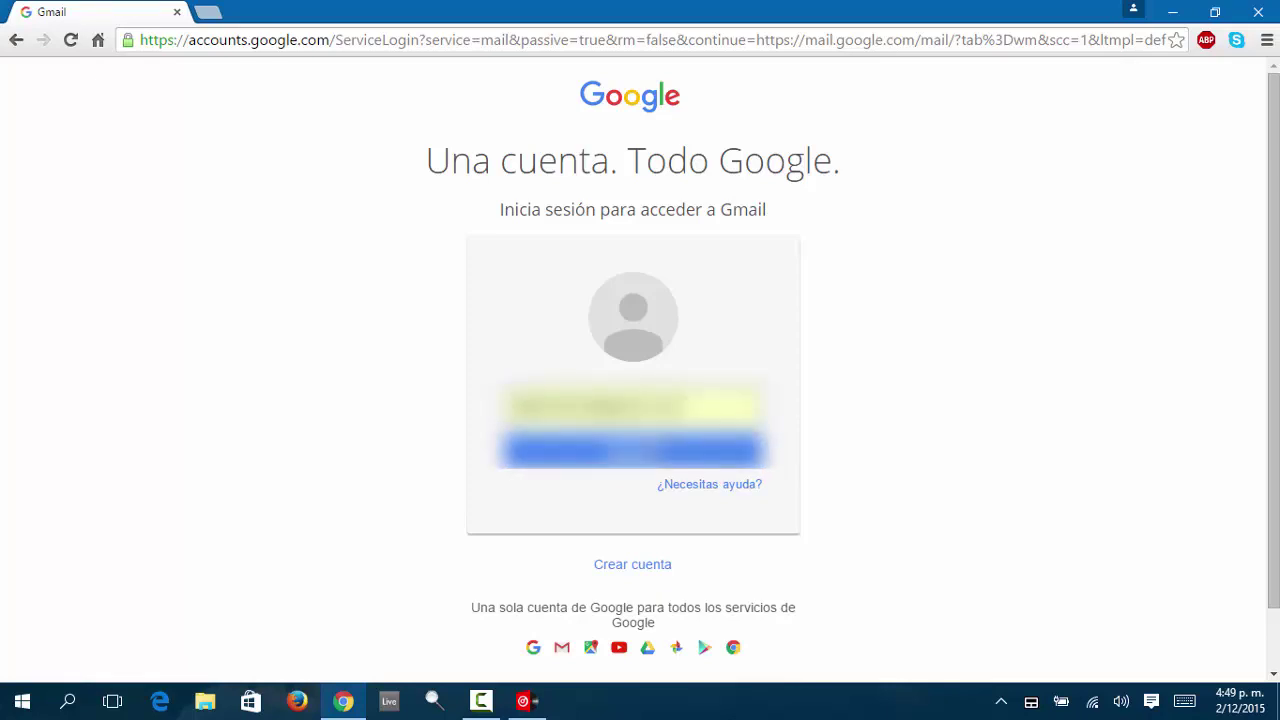
Submit the account e-mail, then sign in with the password via Iniciar sesión.
key("Return")
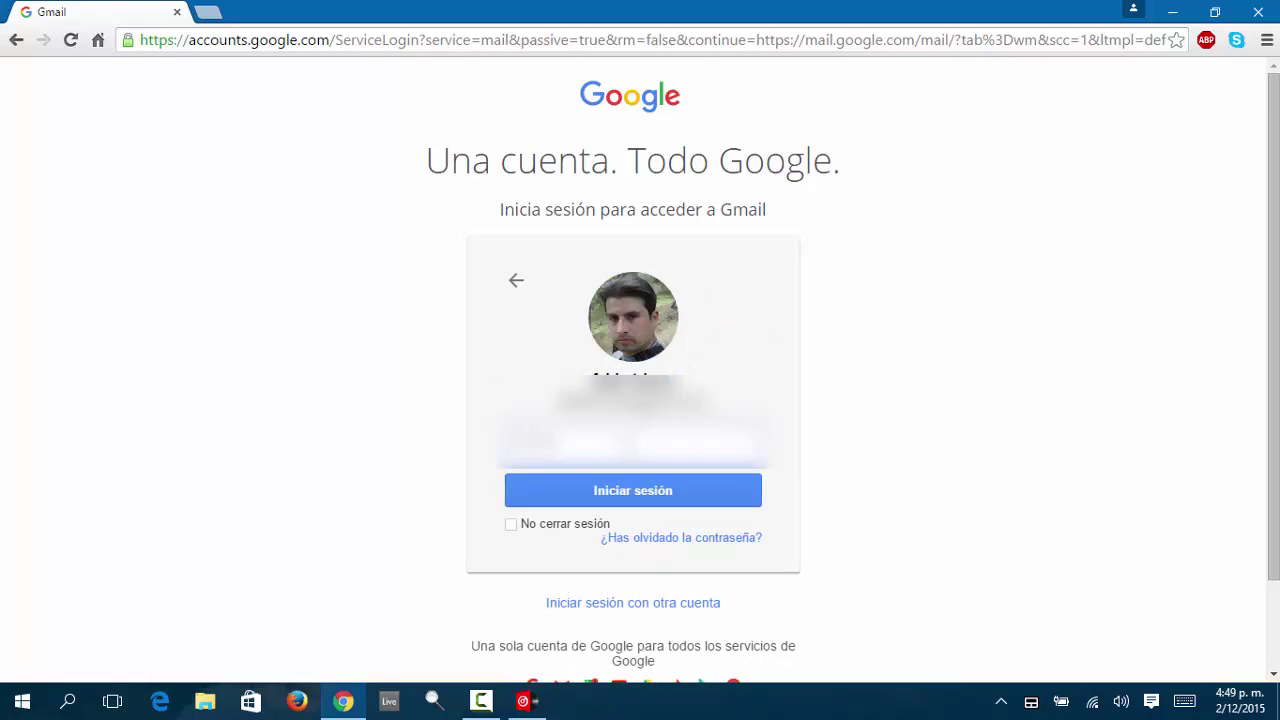
left_click(611, 489)
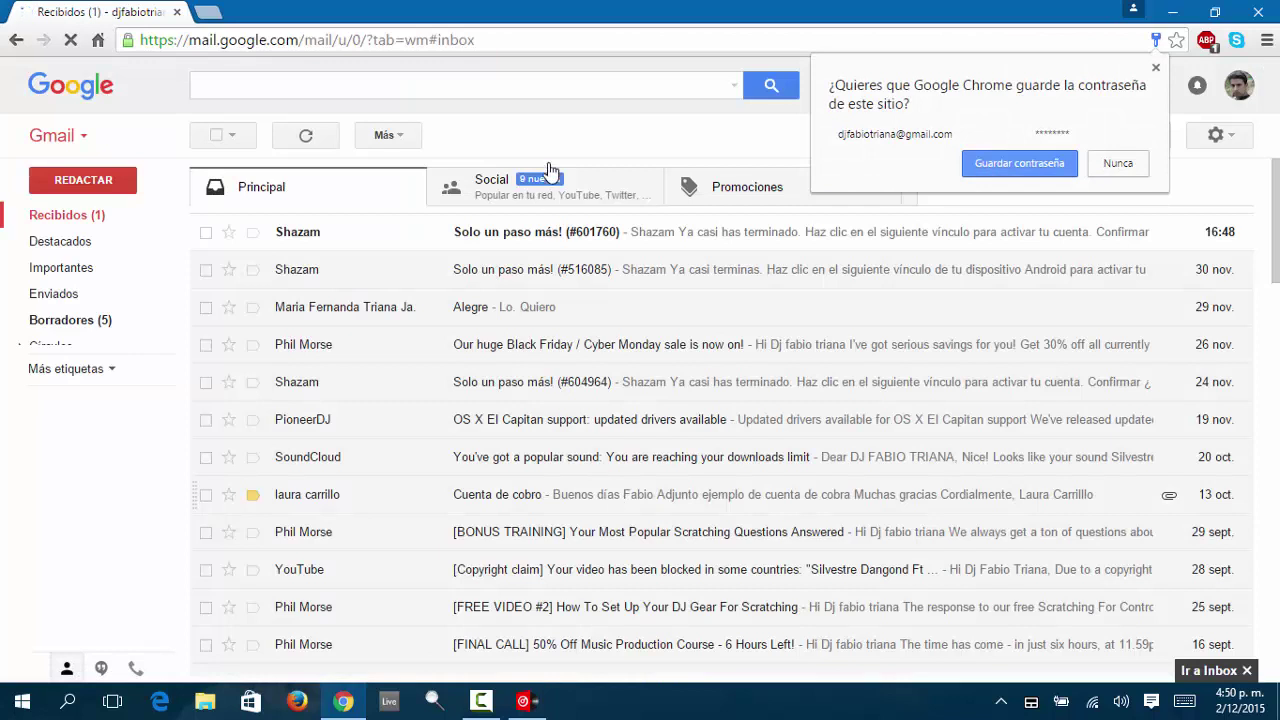
Open the newest Shazam 'Solo un paso más!' email and follow its Confirmar link.
left_click(520, 240)
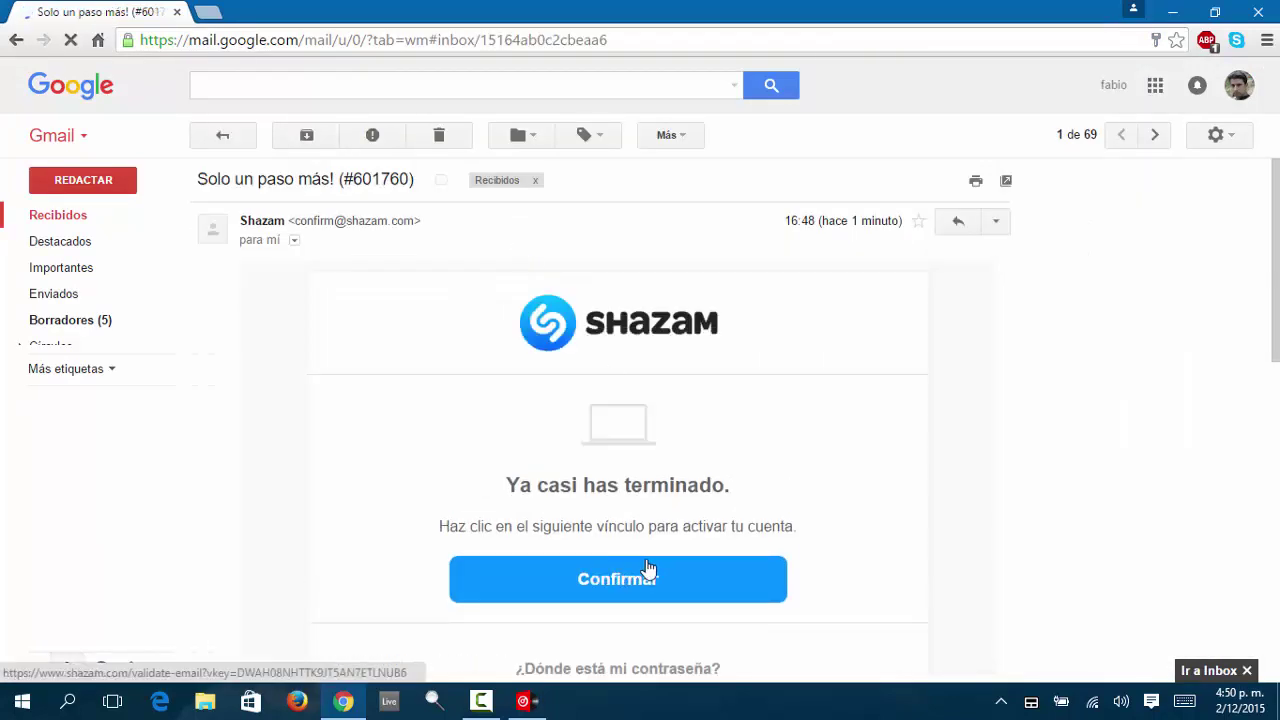
left_click(660, 576)
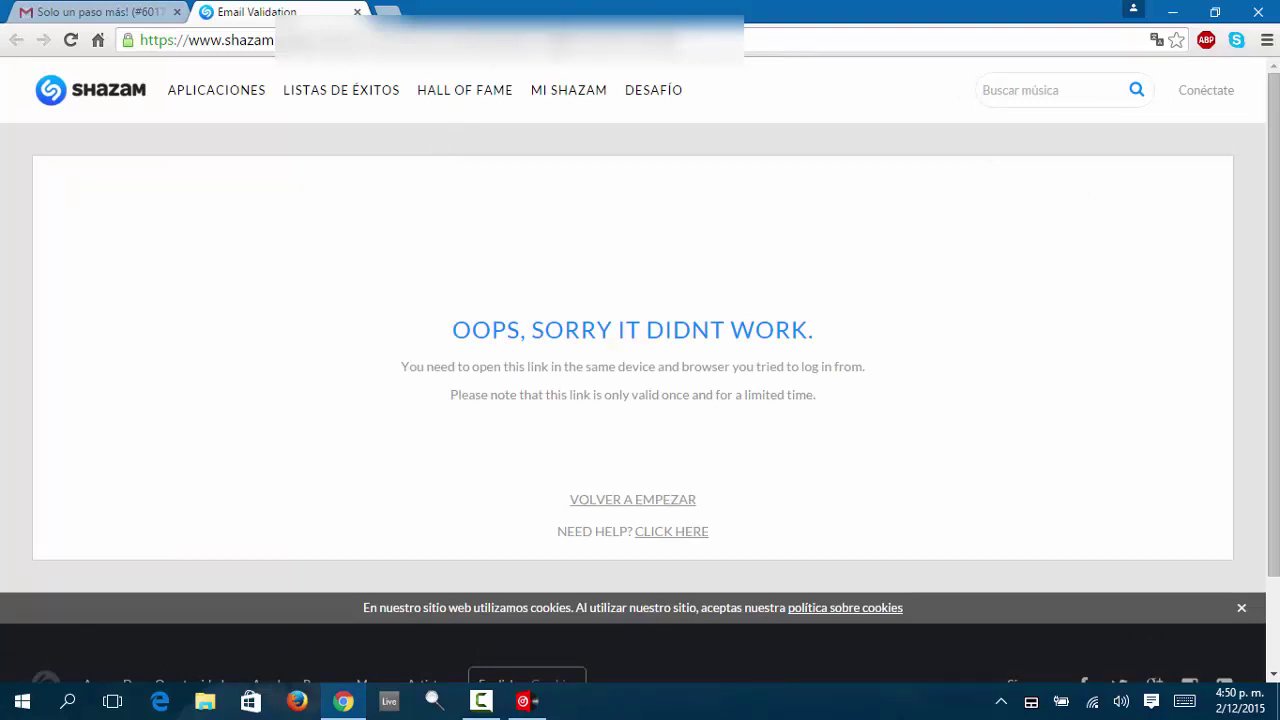
Copy the Shazam validation page's URL and switch back to VirtualDJ.
left_click(210, 40)
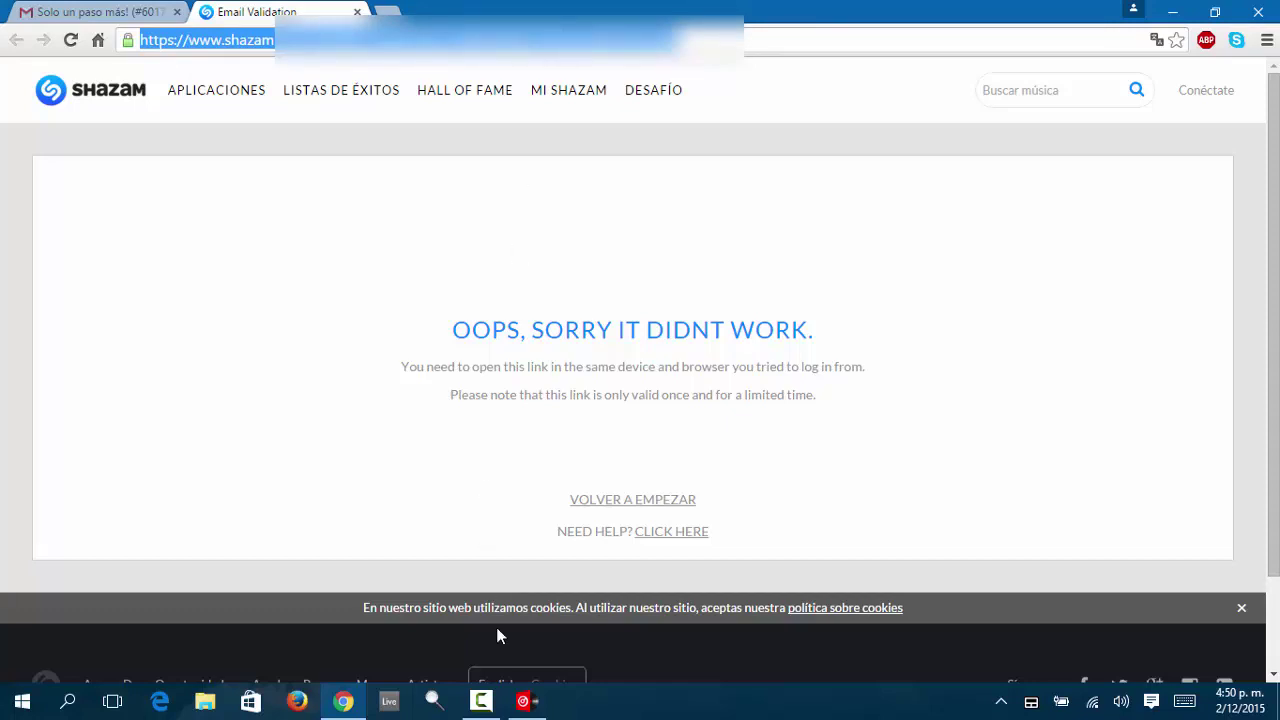
left_click(525, 701)
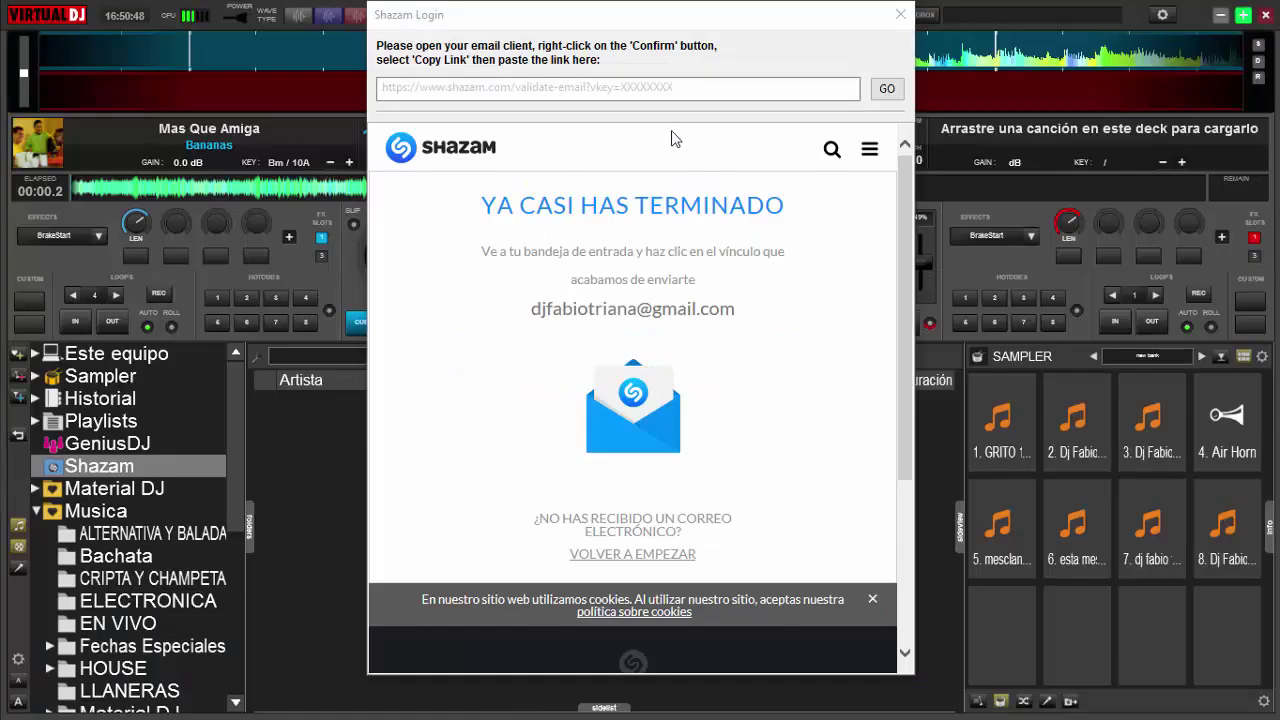
Paste the validation link into the Shazam Login link field and confirm with GO.
left_click(699, 90)
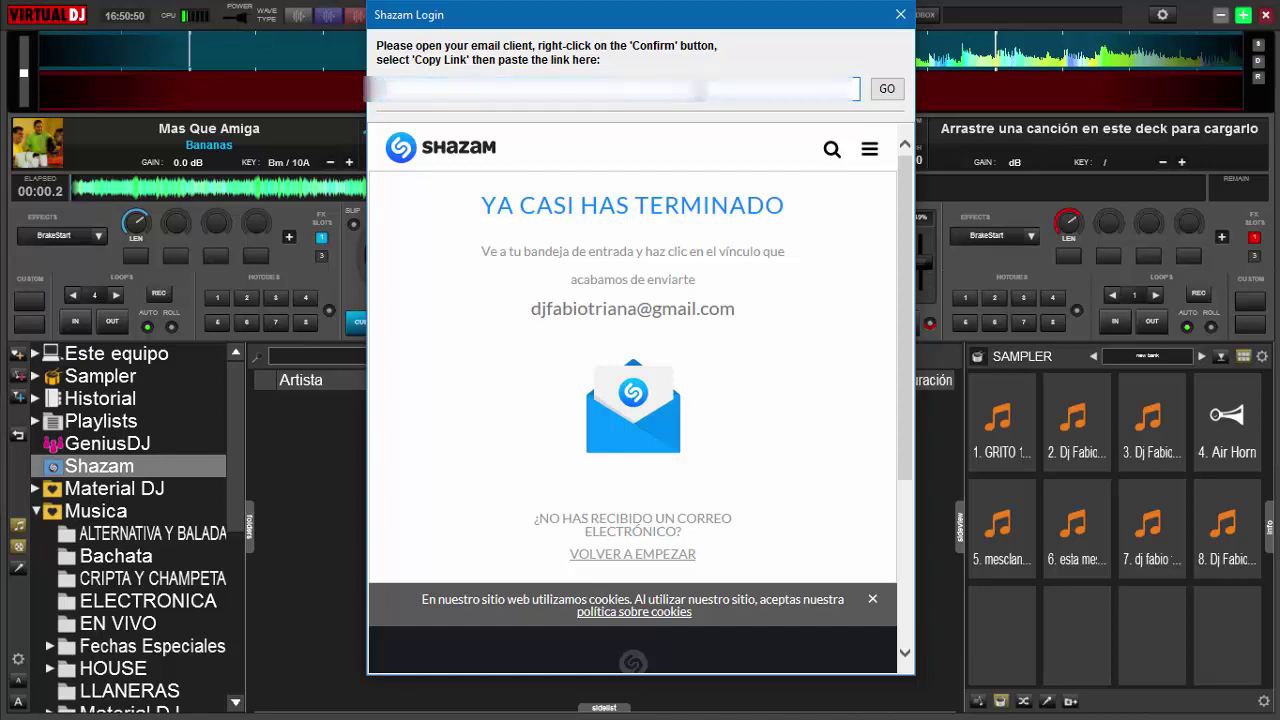
key("ctrl+v")
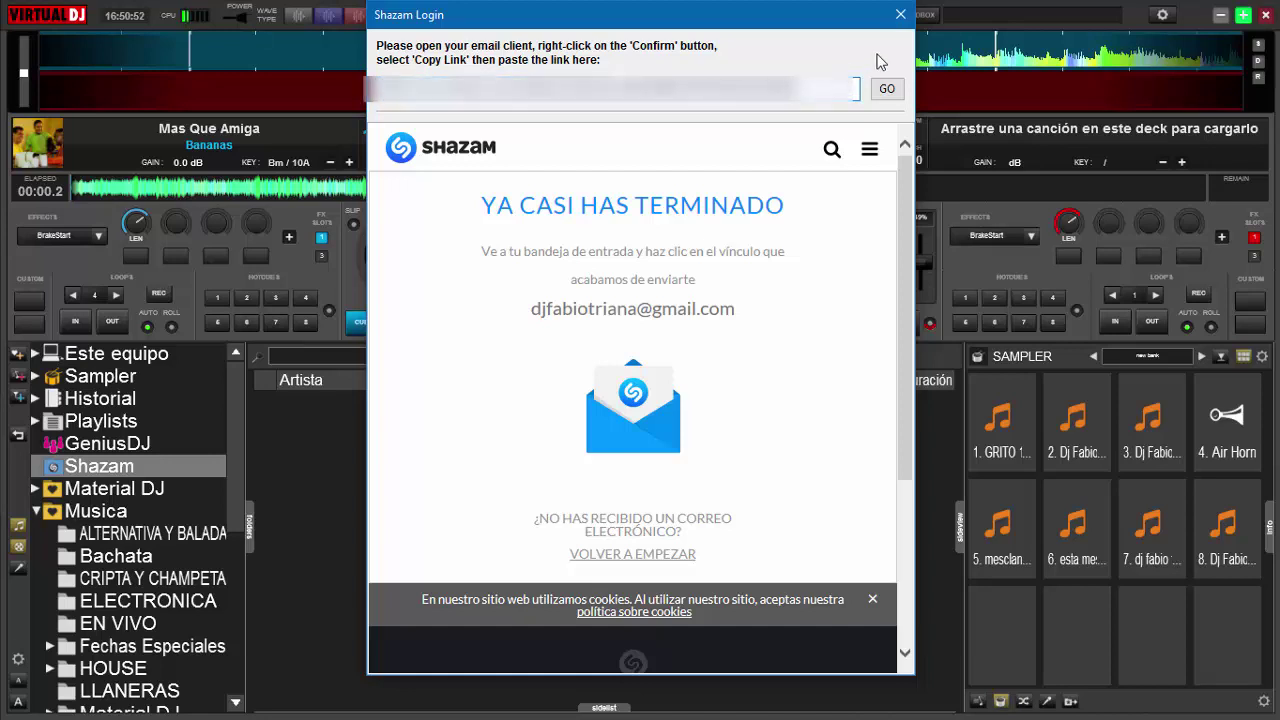
left_click(884, 90)
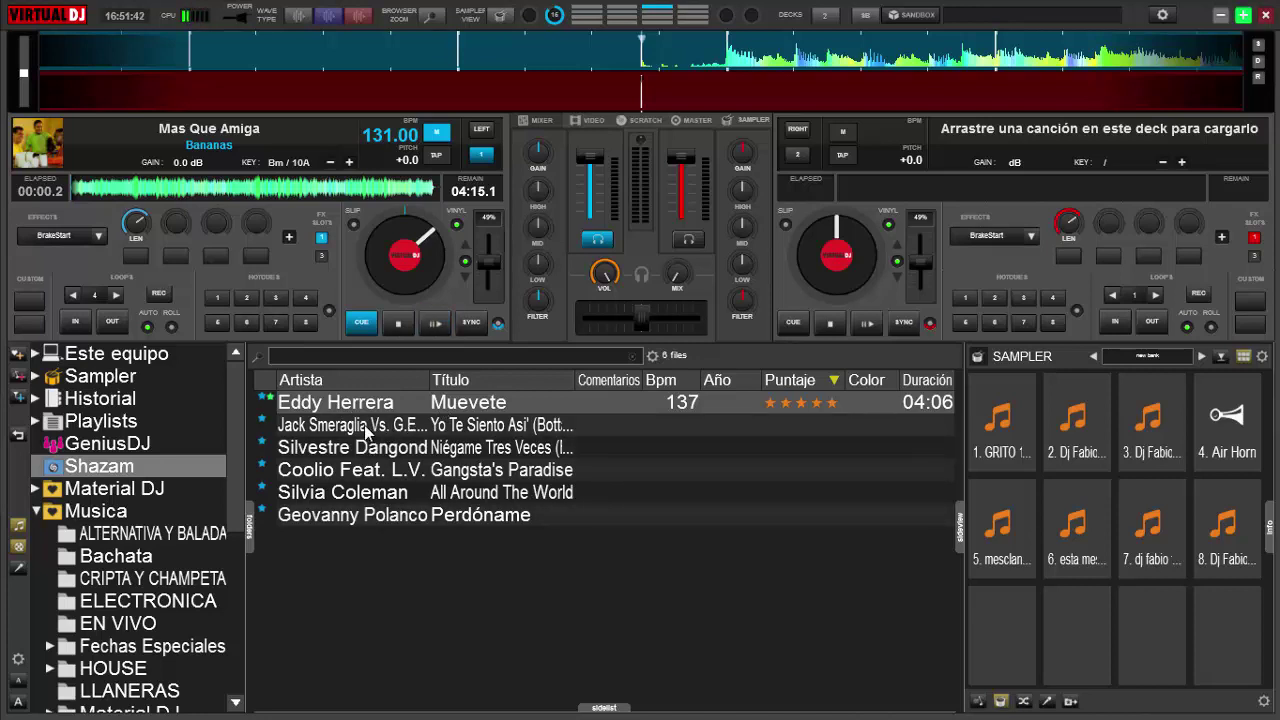
Search Jack Smeraglia's 'Yo Te Siento Asi' and load the first NetSearch Audio result onto deck 1.
left_click_drag(366, 430, 407, 258)
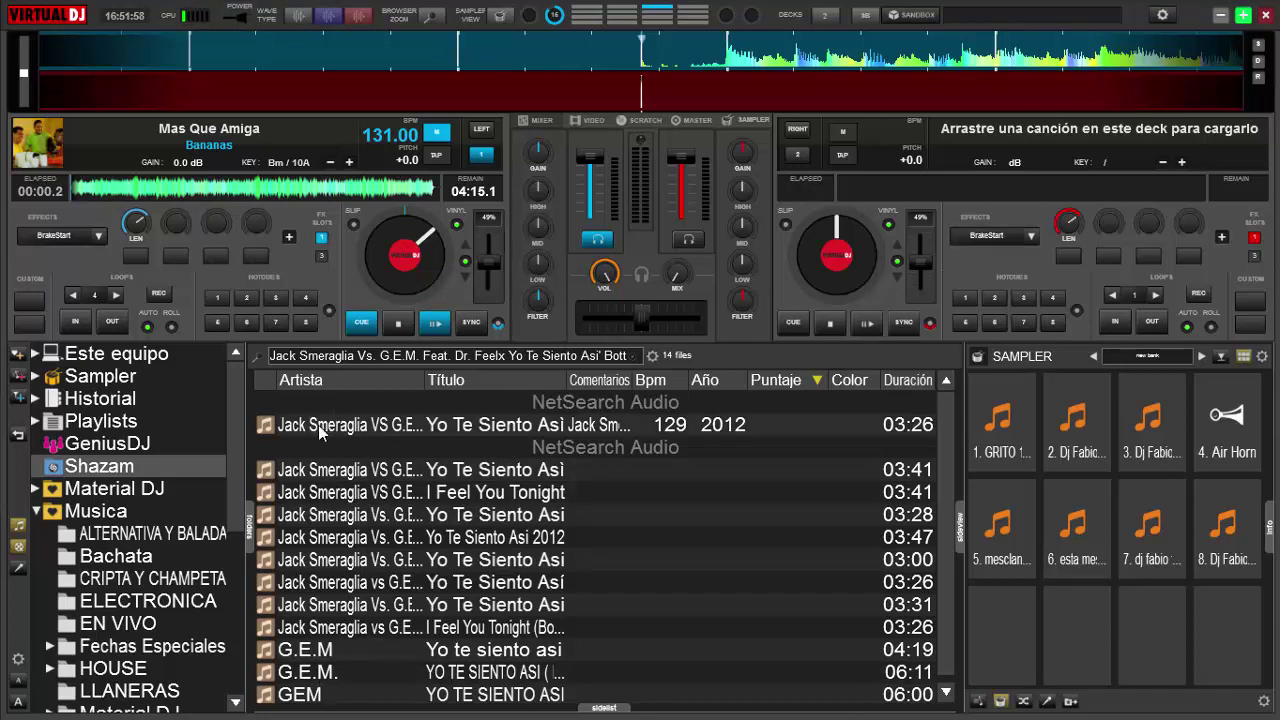
left_click_drag(318, 425, 396, 249)
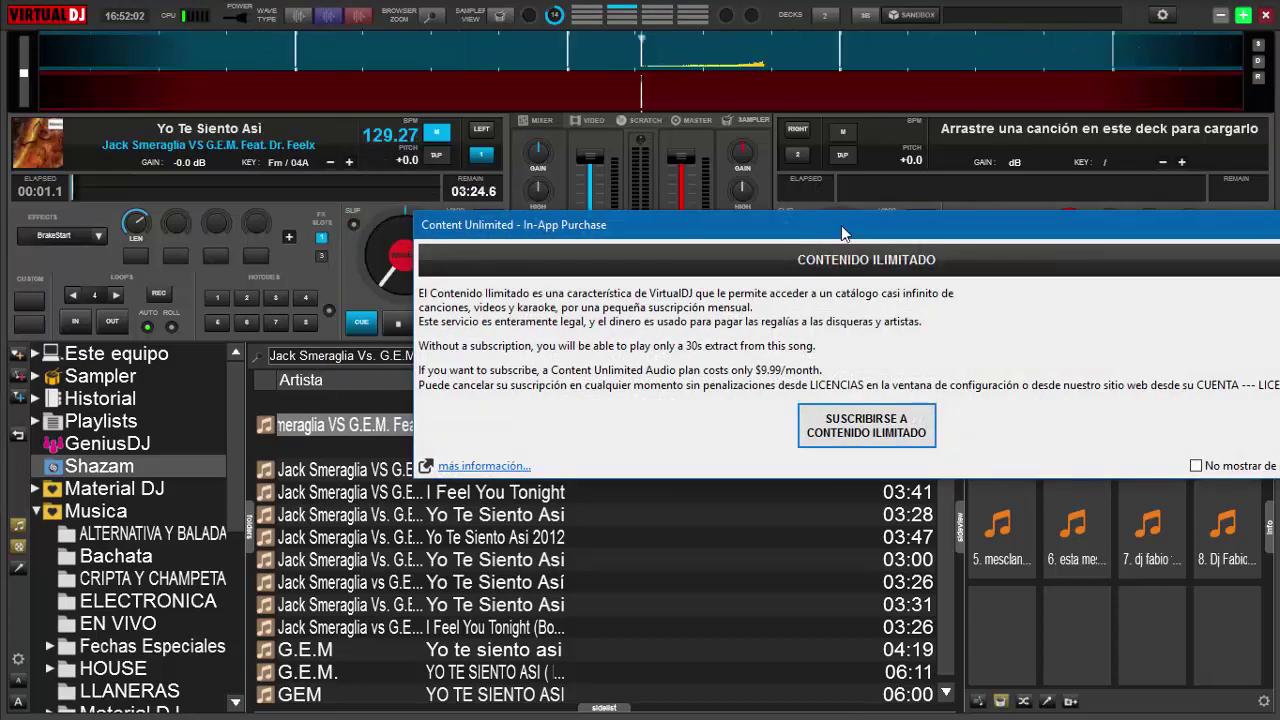
Move the Content Unlimited subscription window aside and close it.
left_click_drag(833, 230, 581, 171)
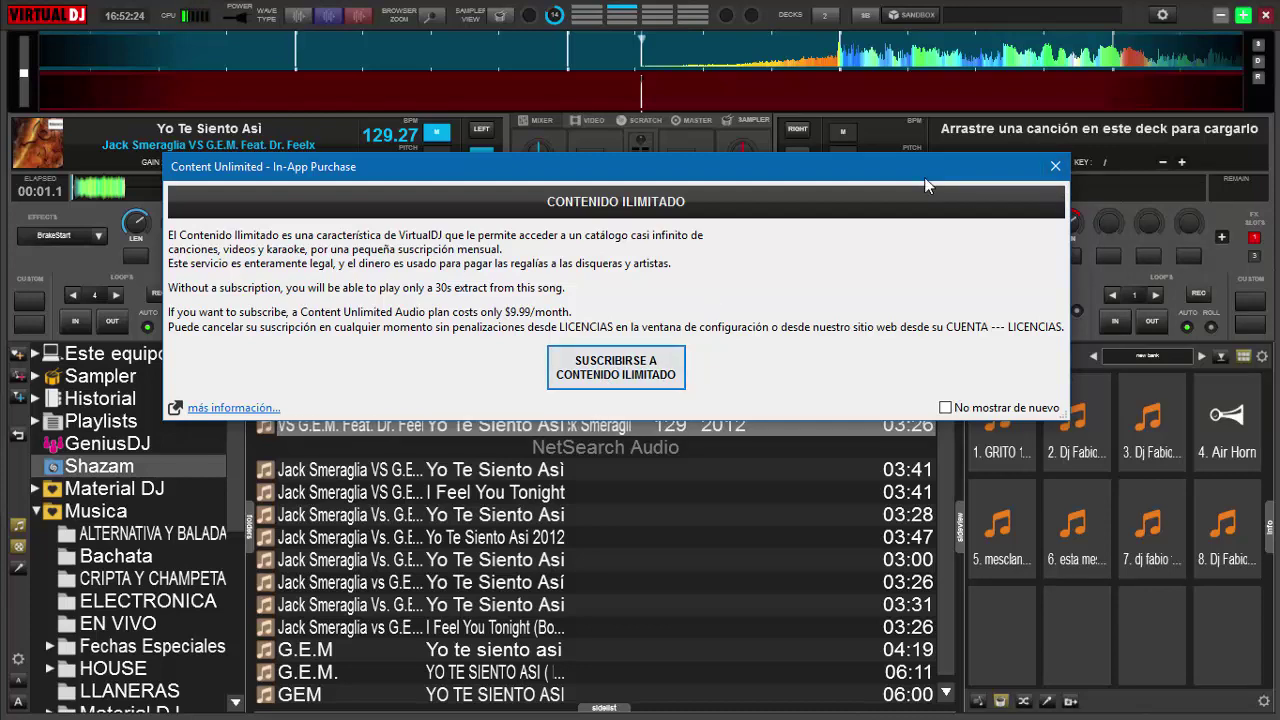
left_click(1056, 167)
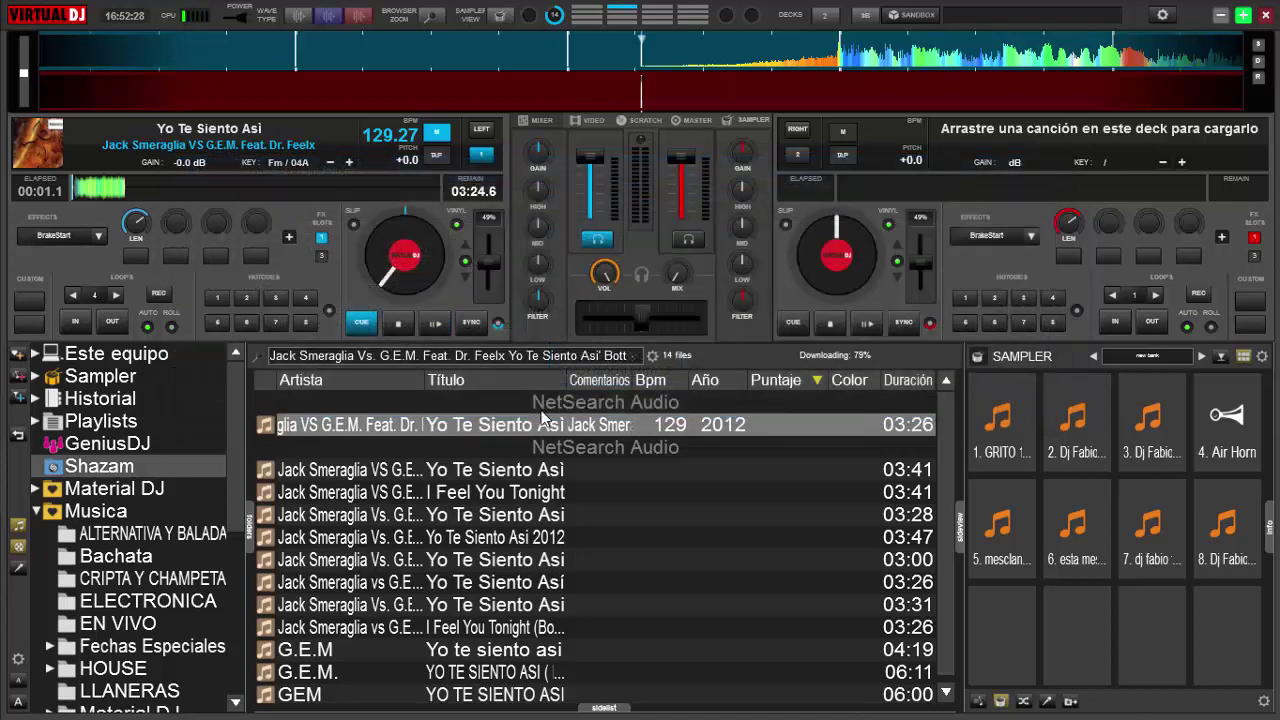
Play Yo Te Siento Asi on deck 1 briefly, then stop it back at the cue point.
left_click(434, 324)
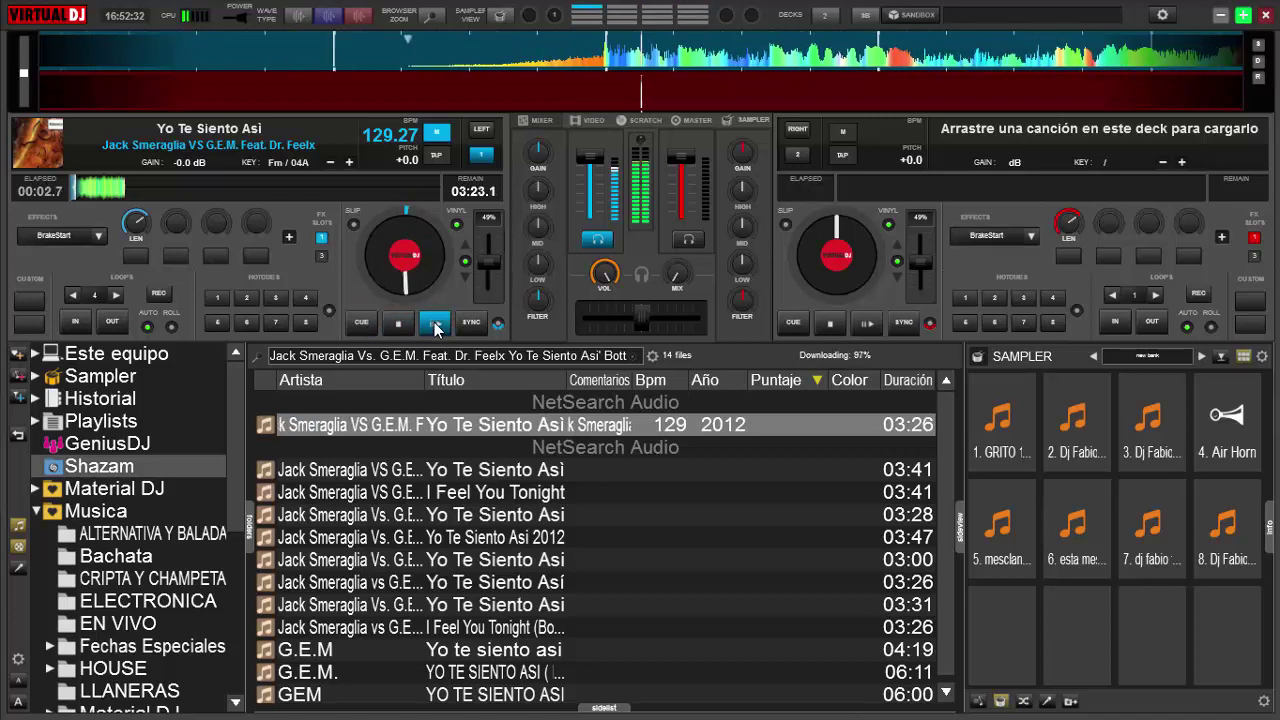
left_click(399, 324)
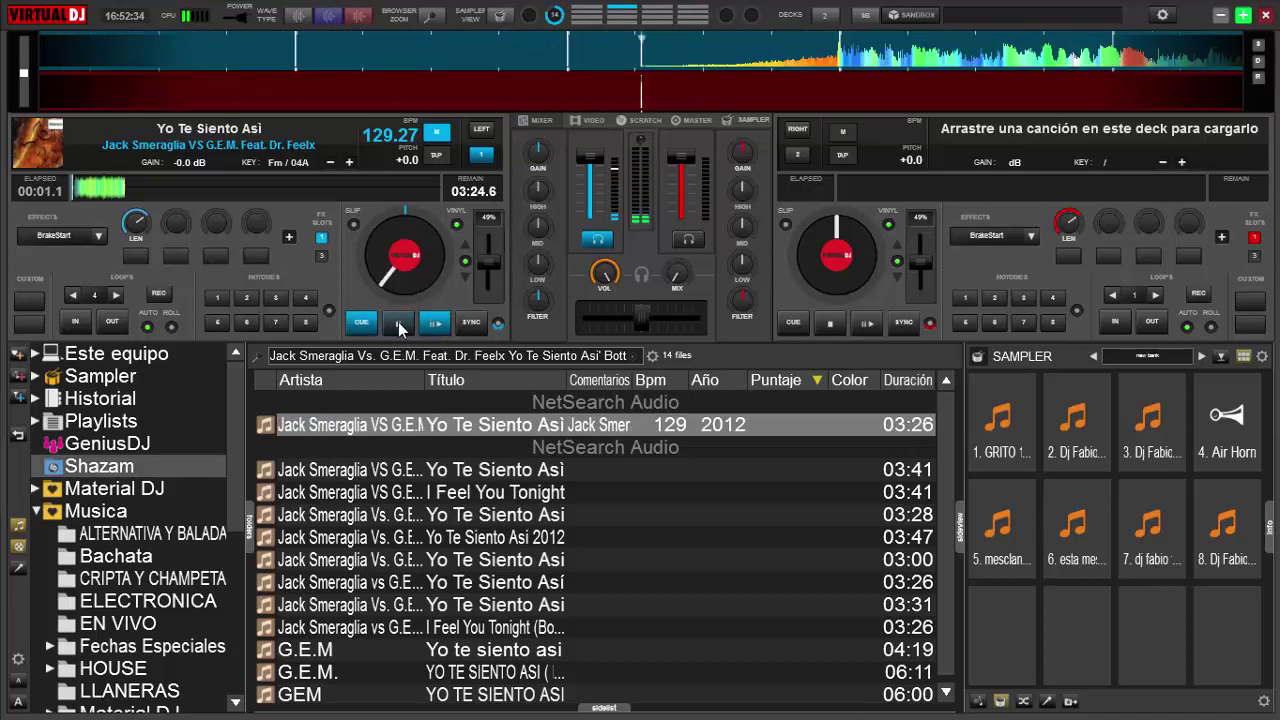